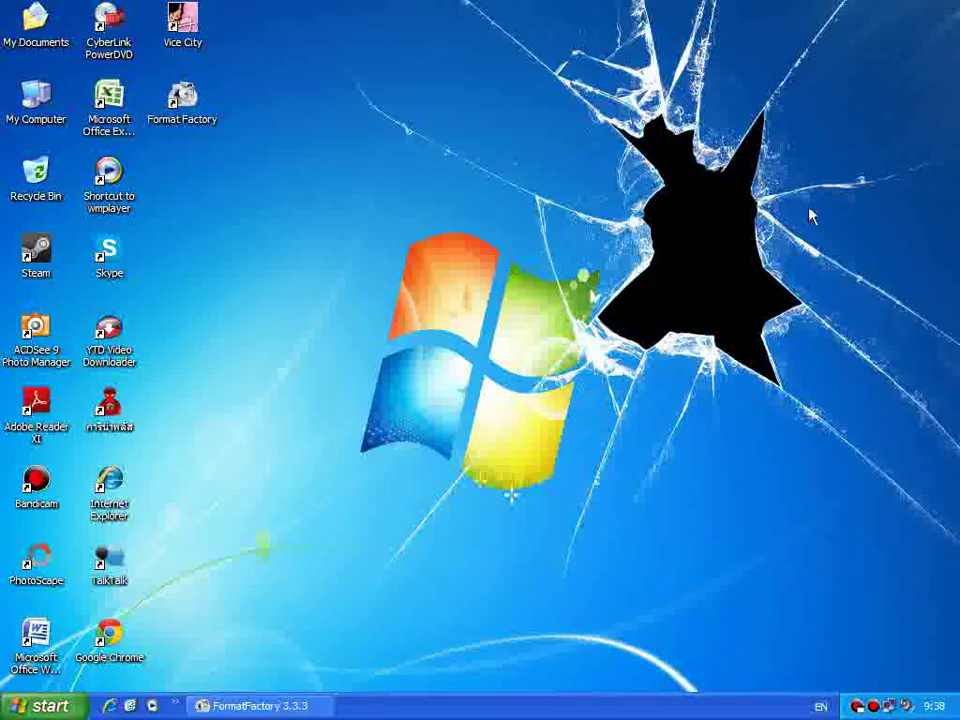
right_click(313, 221)
click(326, 242)
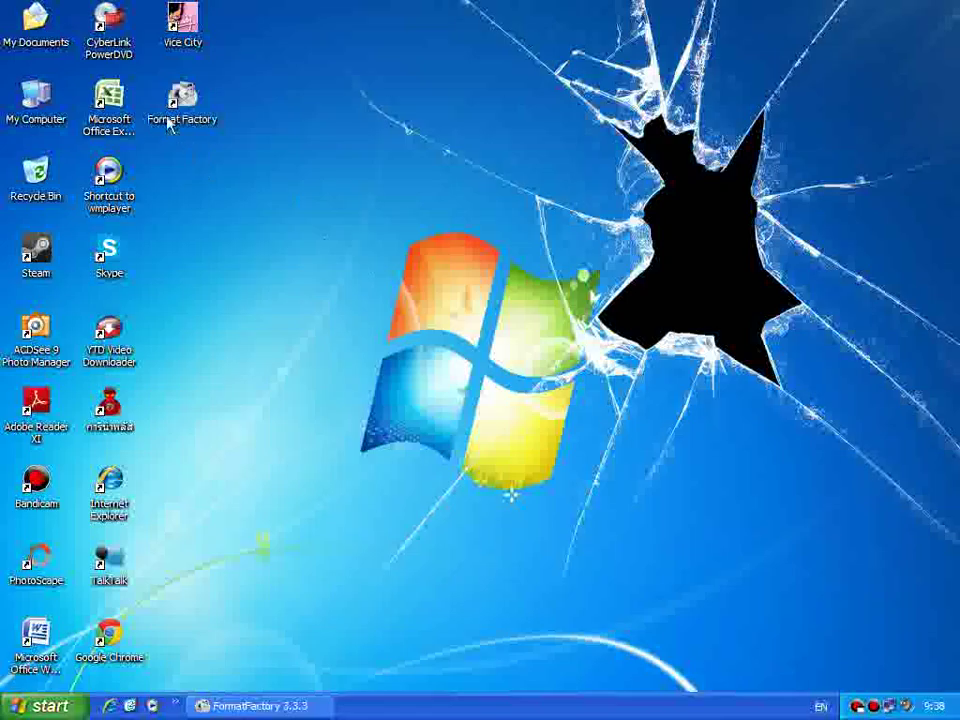
Open the SunFes folder on the DATA (D:) drive through My Computer
double_click(44, 98)
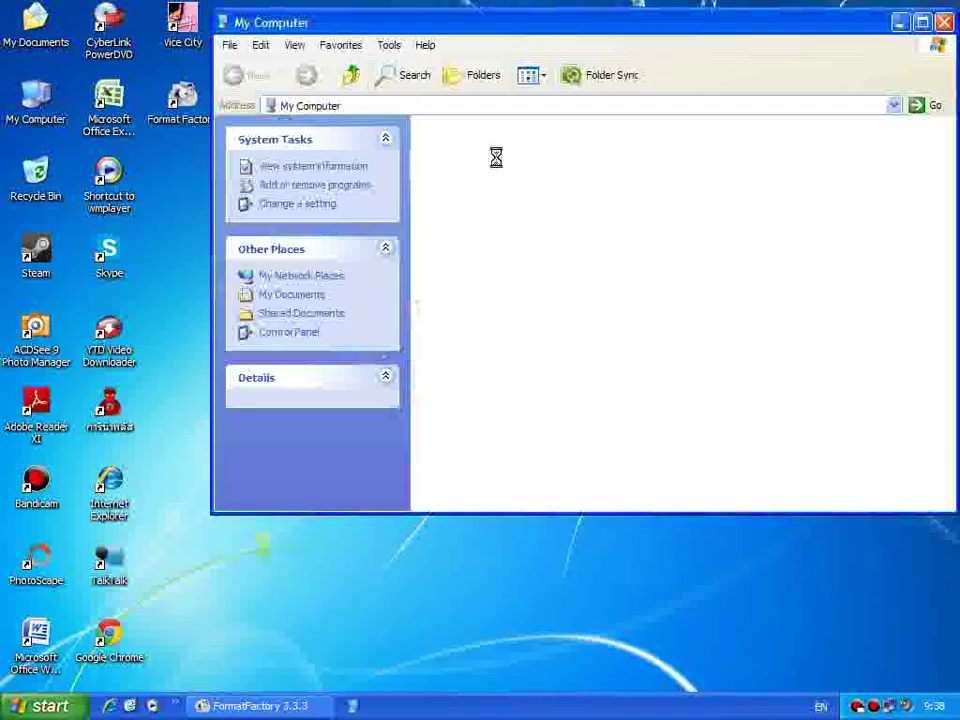
double_click(470, 194)
drag(493, 22, 343, 18)
drag(790, 182, 790, 323)
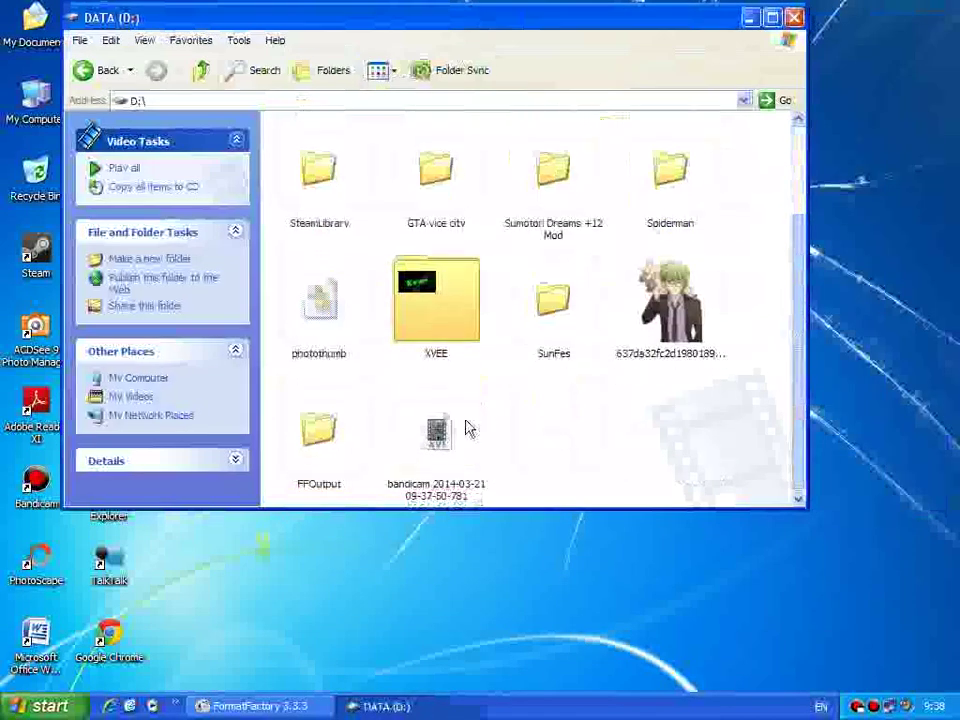
double_click(565, 290)
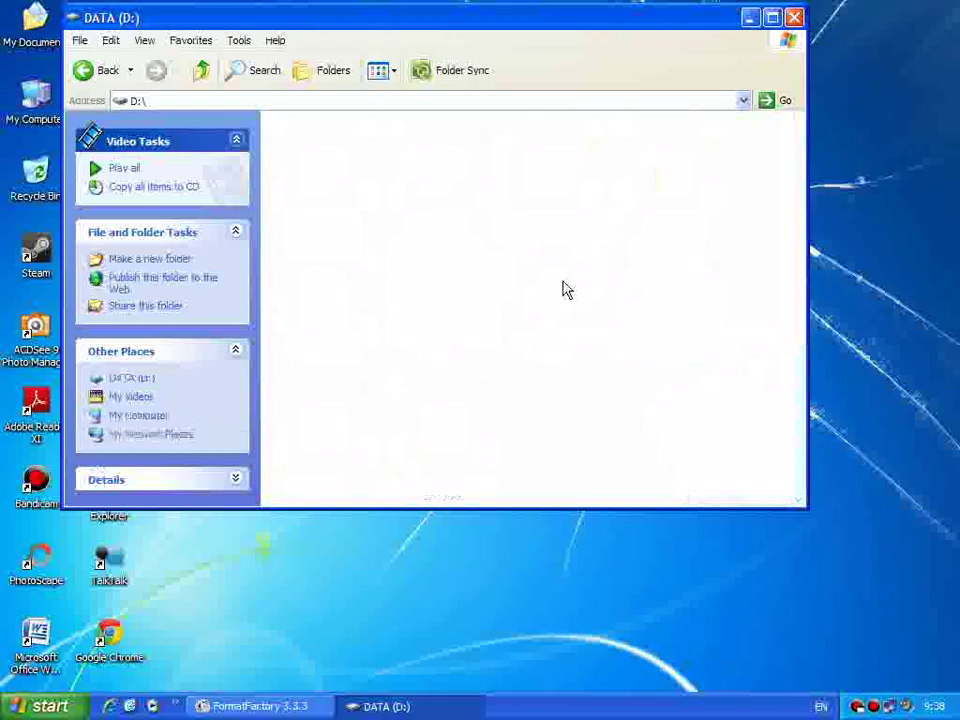
click(340, 145)
right_click(340, 145)
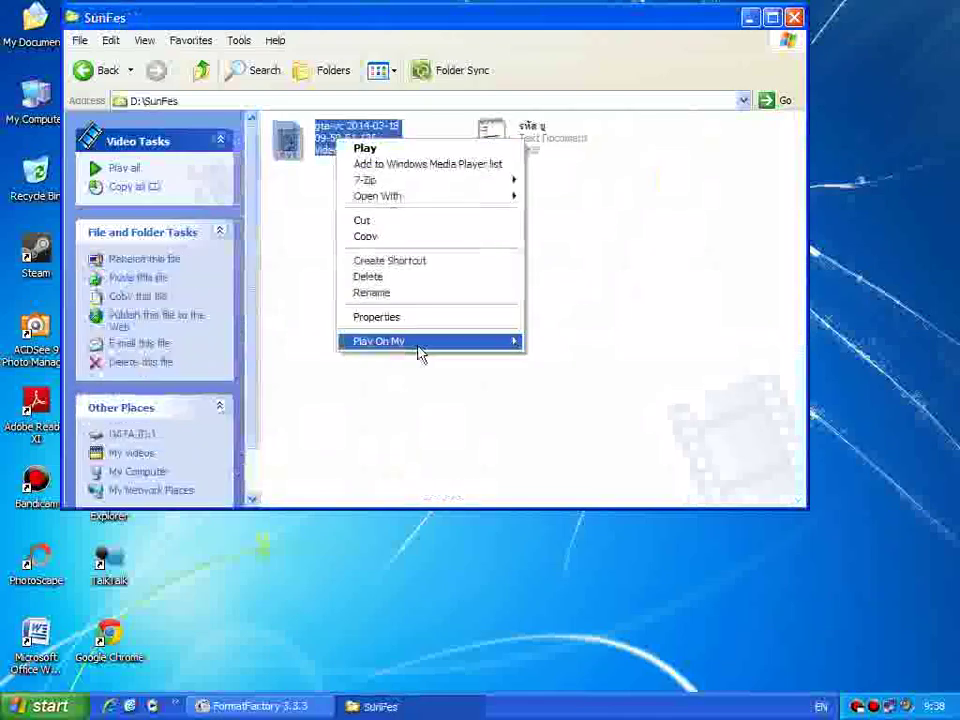
click(420, 320)
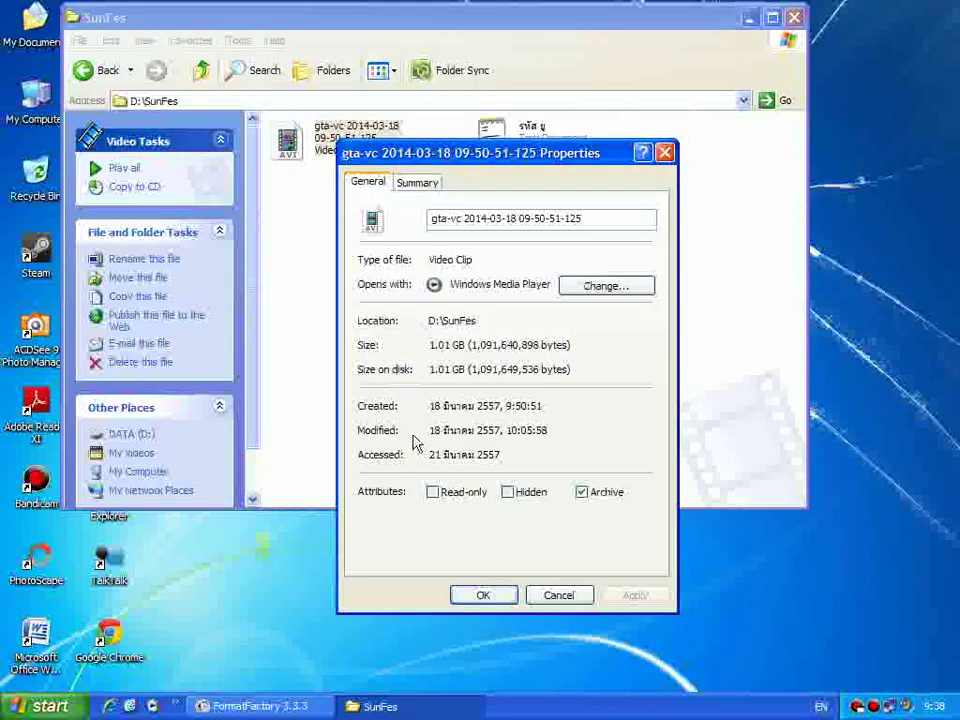
double_click(440, 345)
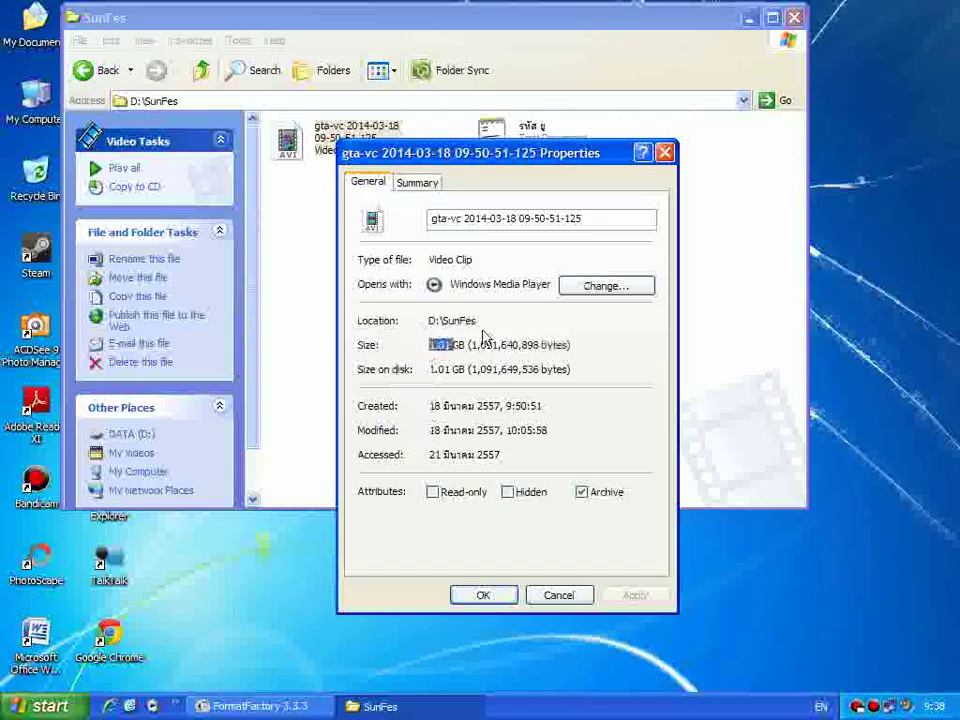
click(665, 152)
click(794, 17)
right_click(322, 199)
click(345, 223)
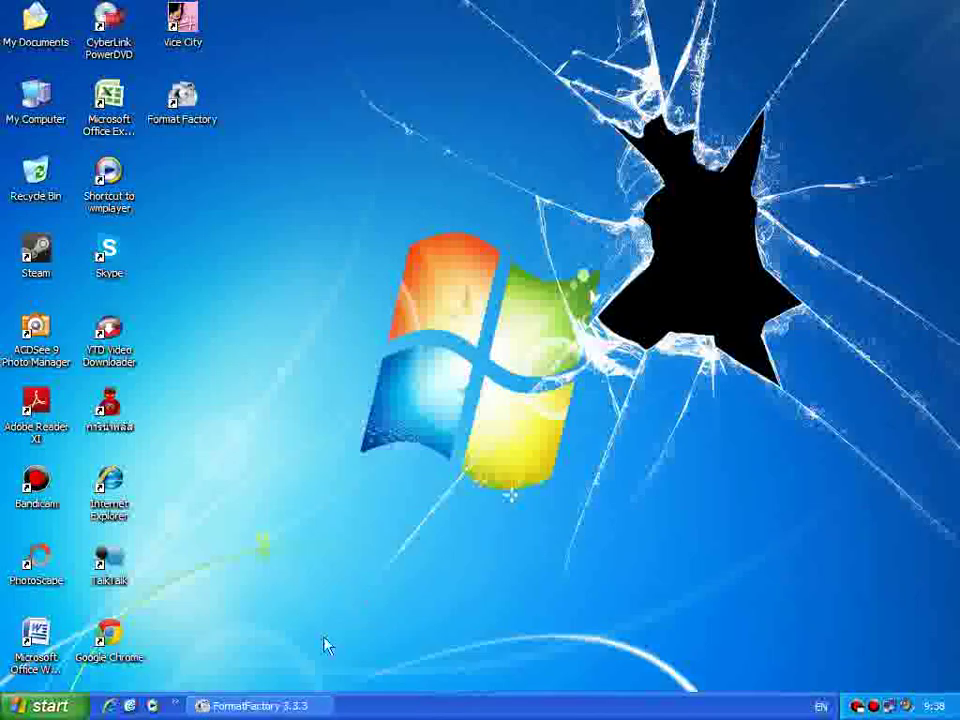
Switch to FormatFactory to check the gta-vc clip's conversion progress, and minimize the window again
click(255, 706)
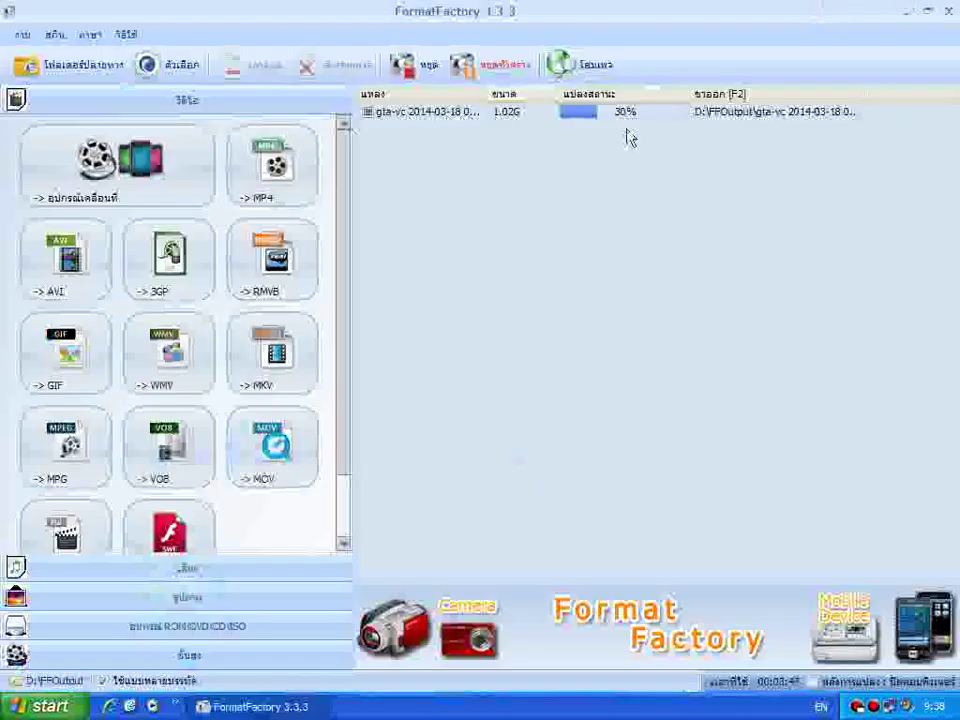
click(908, 12)
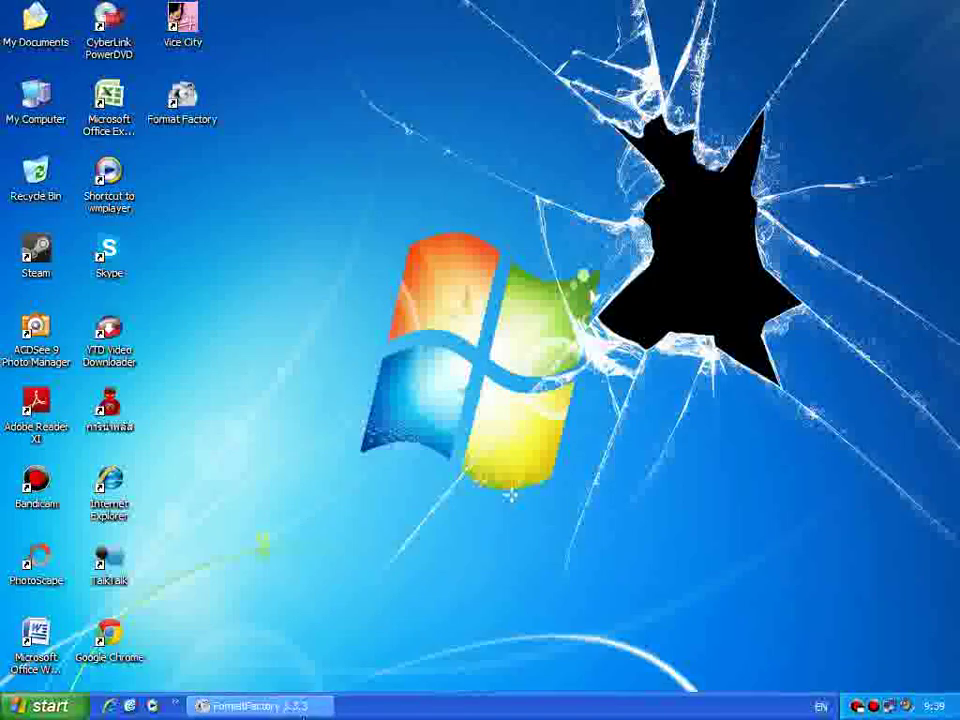
Inspect FormatFactory's WMV conversion setup and its option for adding files, close it without adding a clip, and minimize the program
click(306, 707)
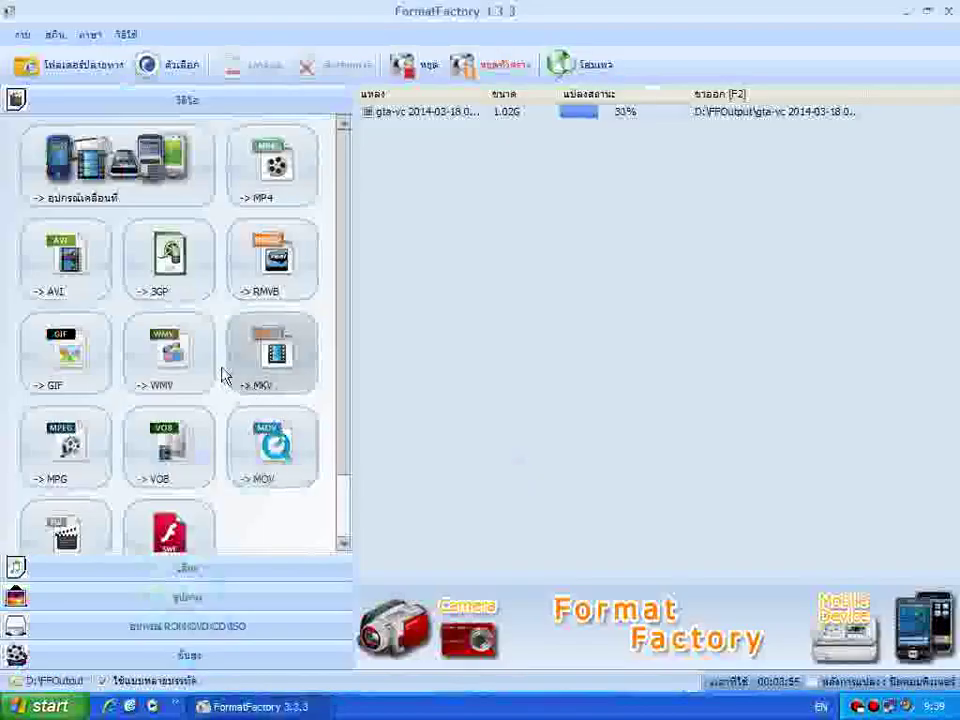
scroll(332, 386, down, 2)
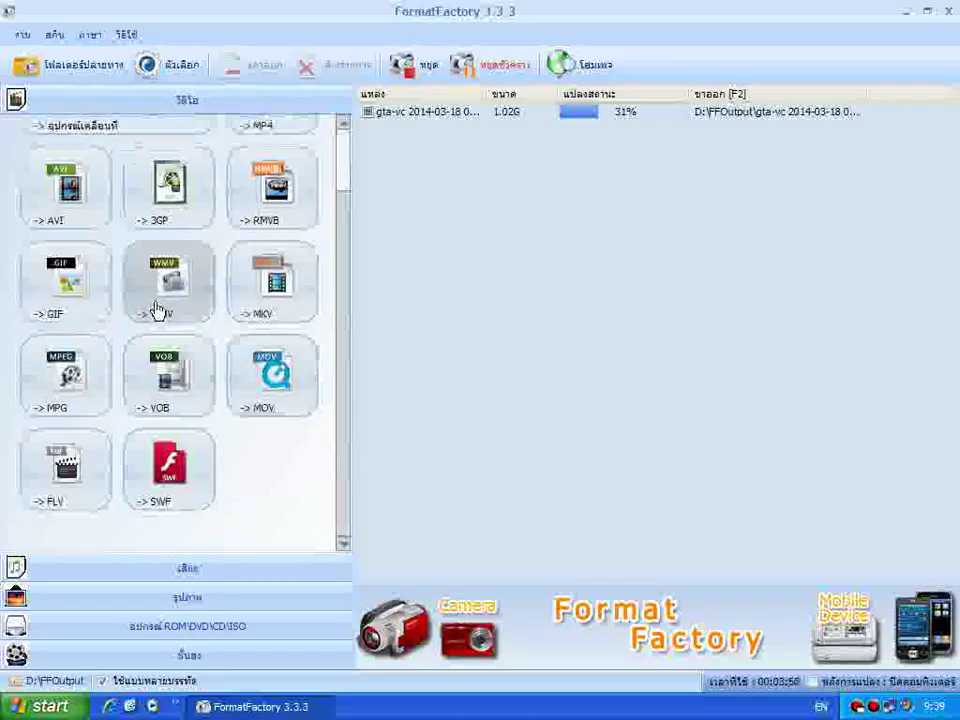
click(176, 285)
click(724, 204)
click(729, 163)
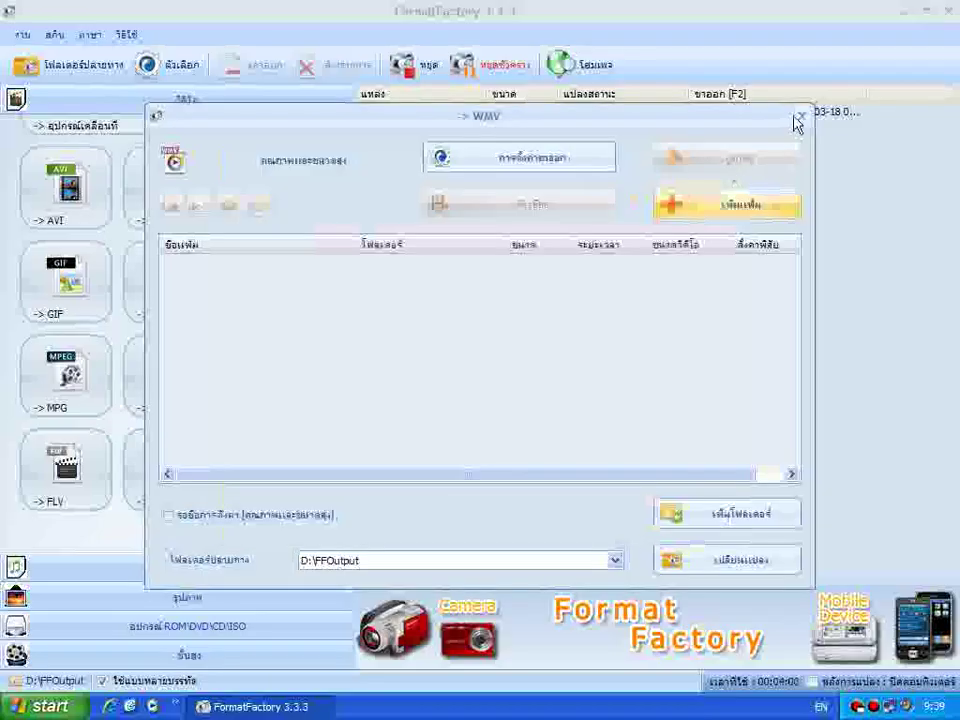
click(799, 118)
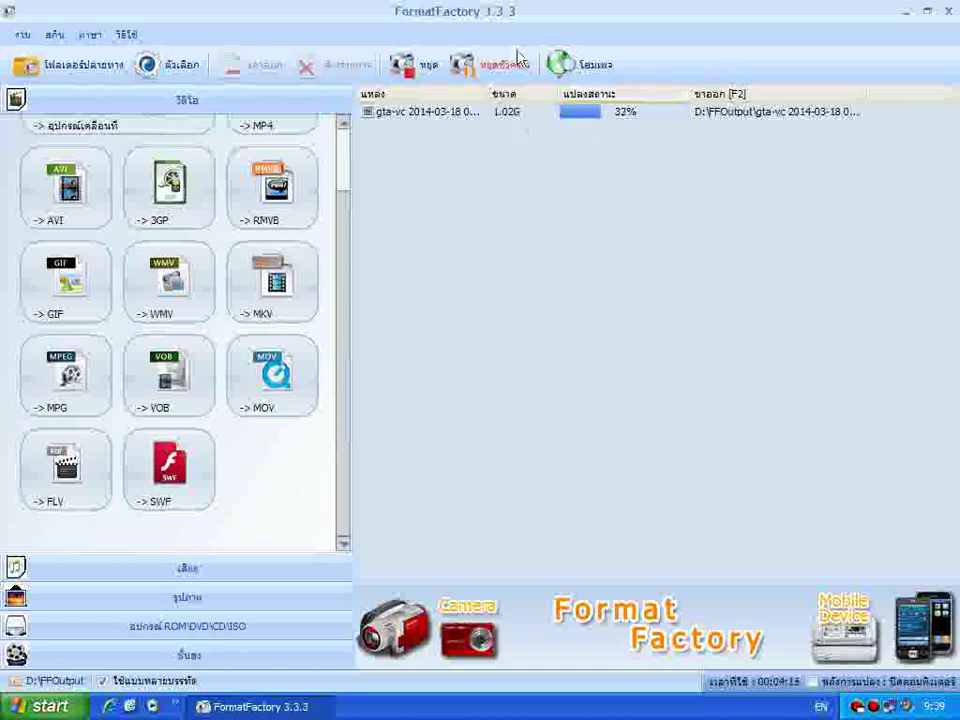
click(903, 22)
right_click(405, 134)
click(428, 160)
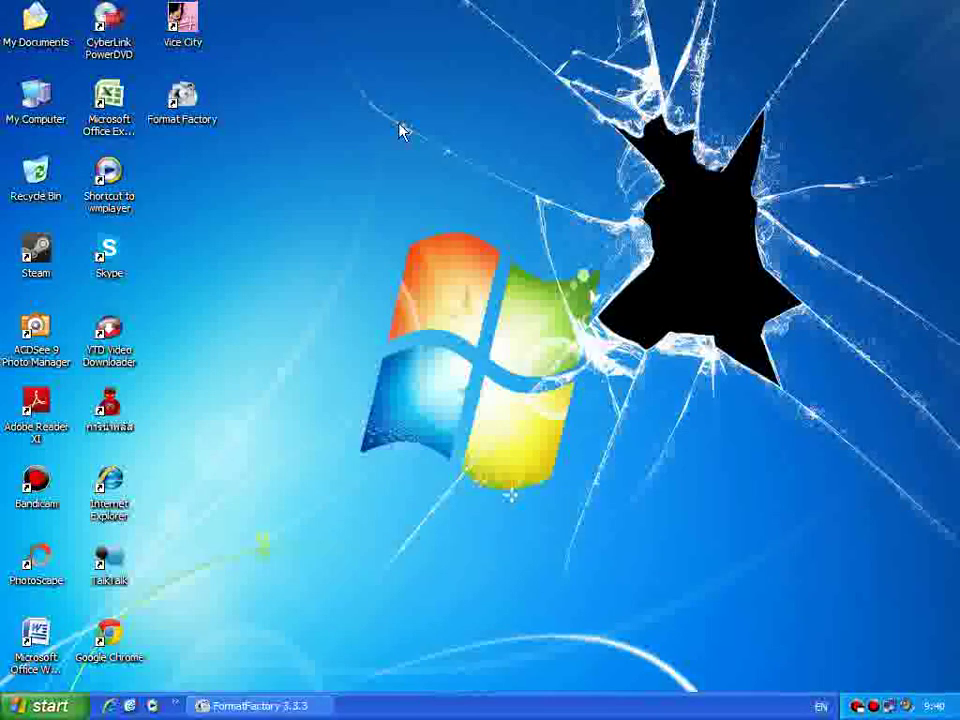
right_click(311, 153)
click(327, 179)
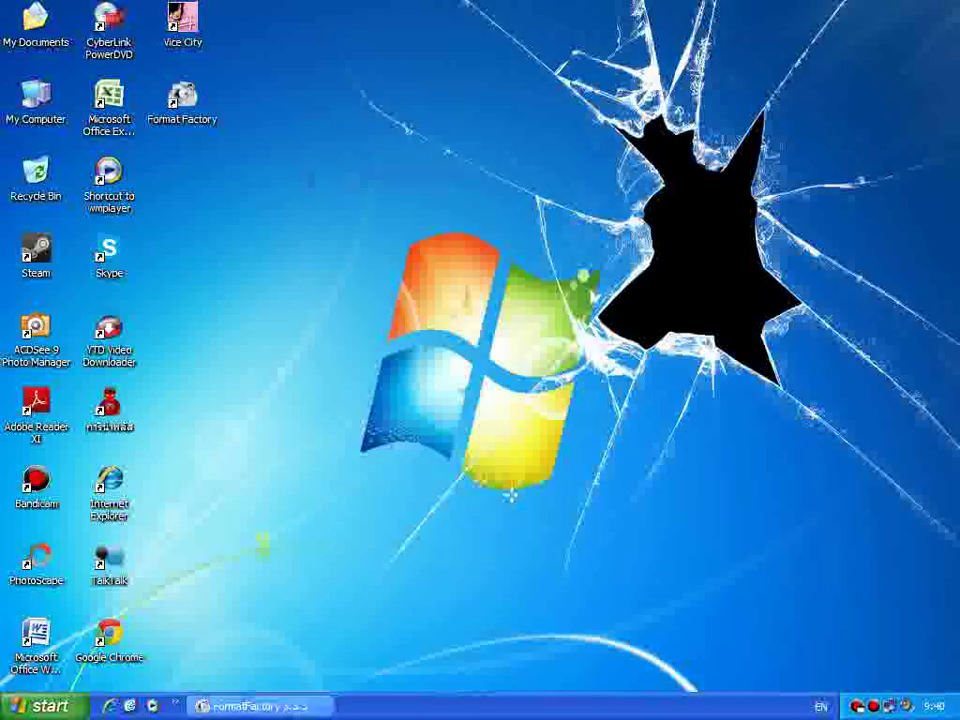
Restore FormatFactory to follow the running conversion, and pause the Bandicam screen recording during the wait before minimizing Bandicam
click(258, 706)
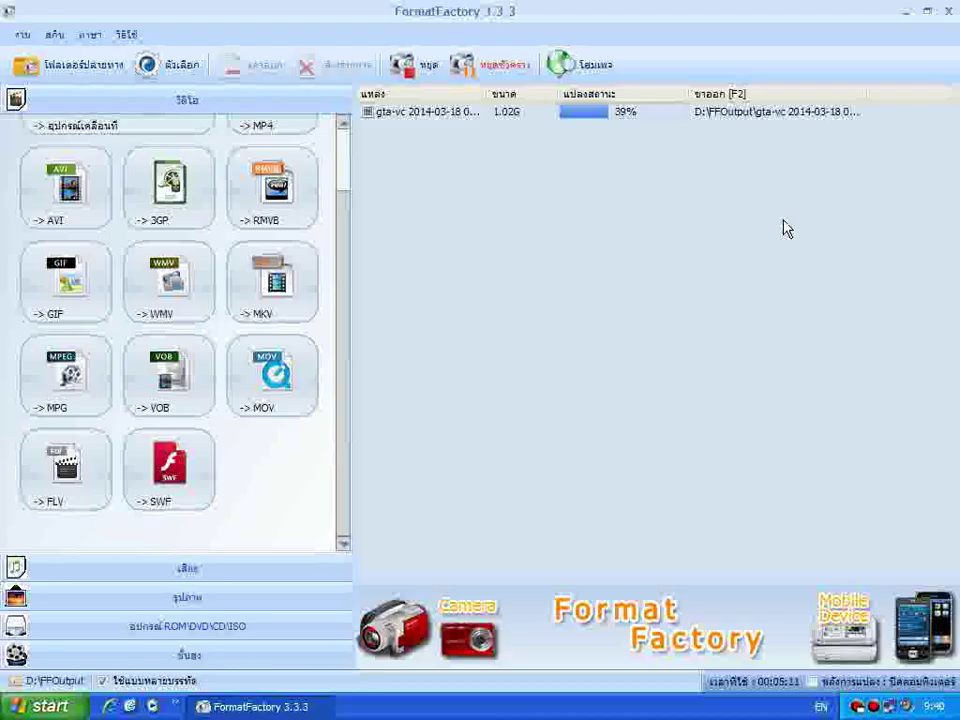
click(877, 709)
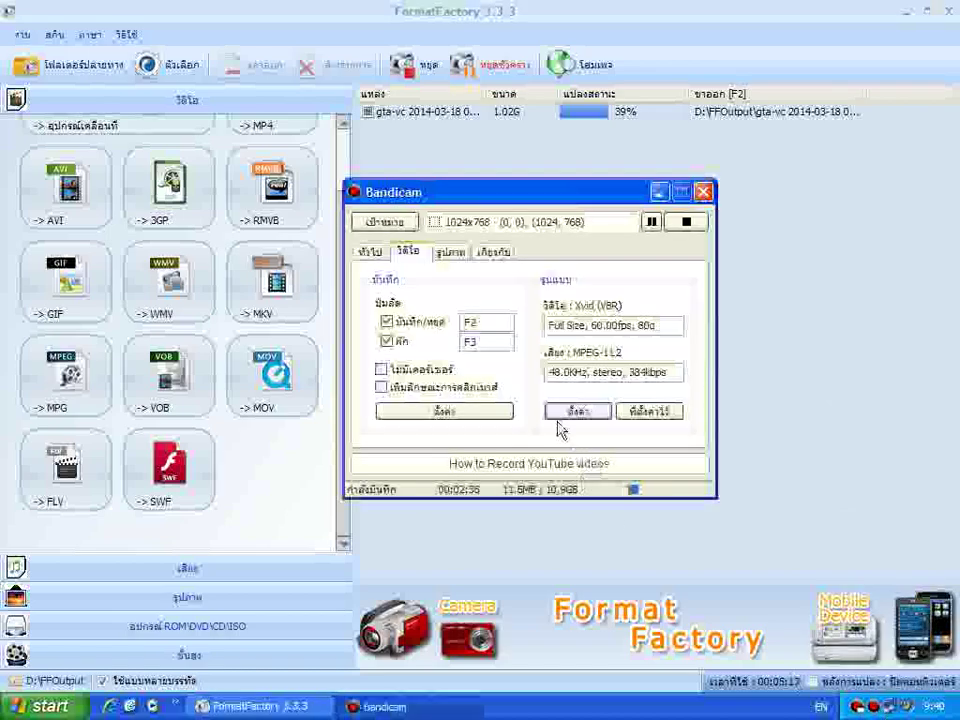
click(660, 192)
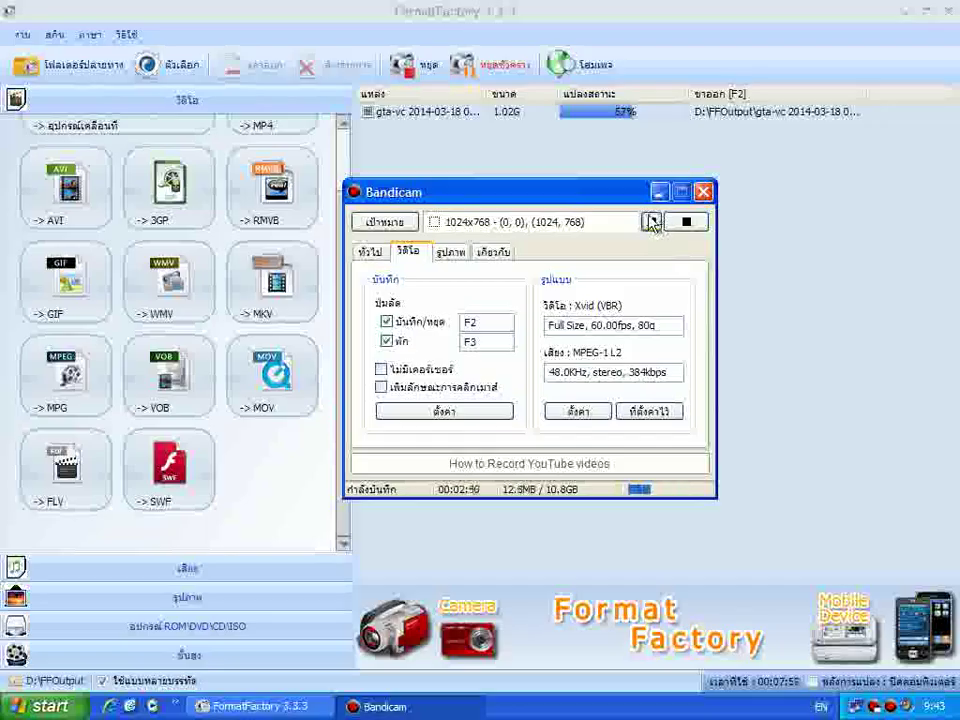
click(651, 222)
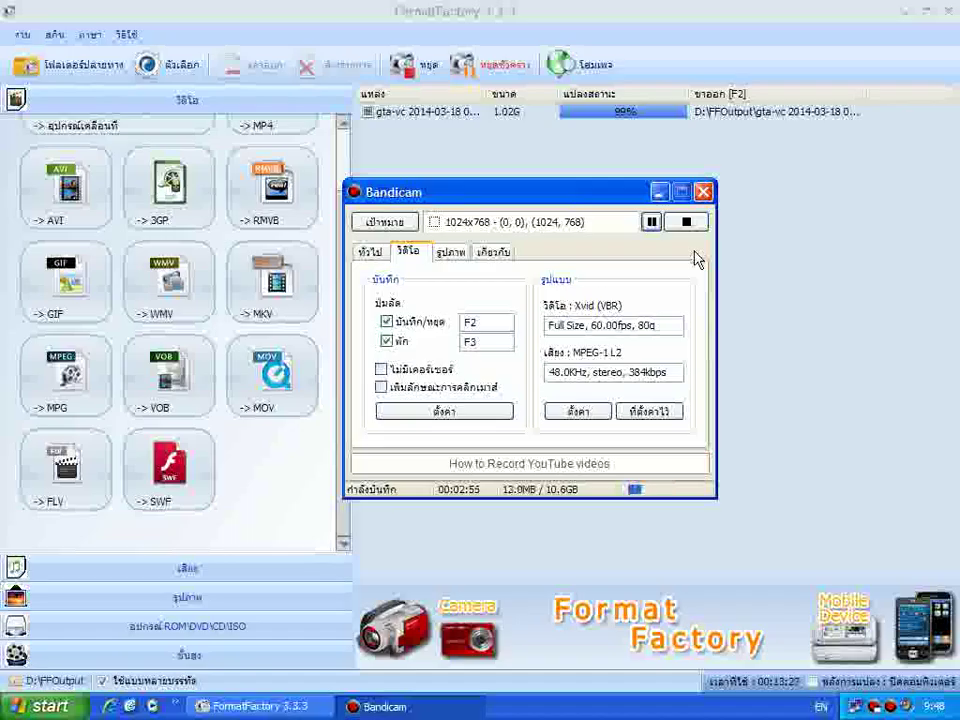
click(660, 192)
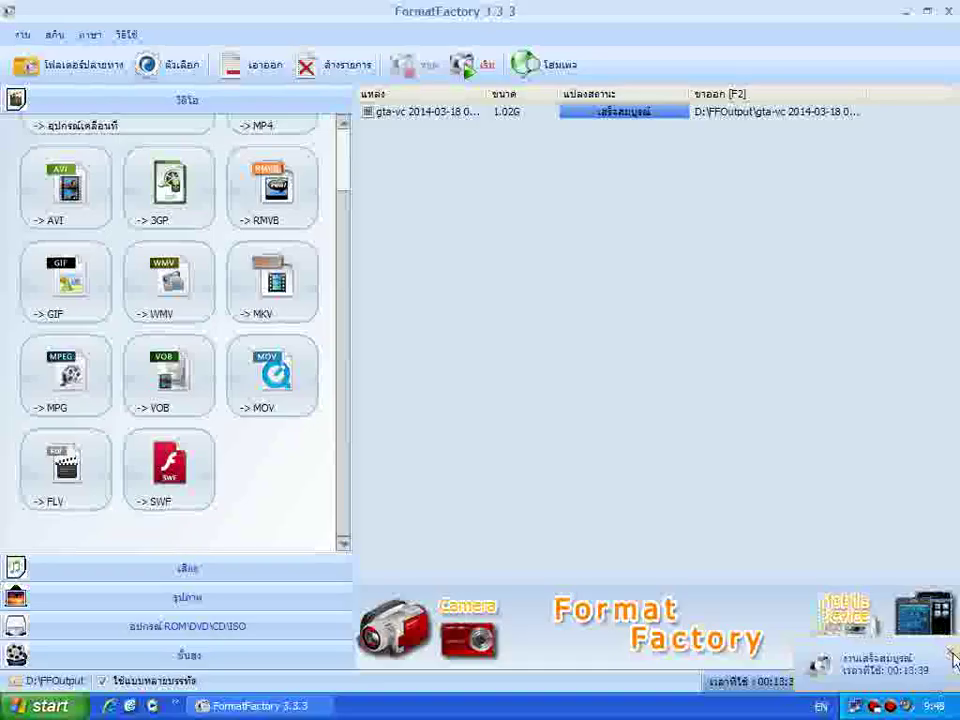
Dismiss the conversion notification and close FormatFactory
click(950, 652)
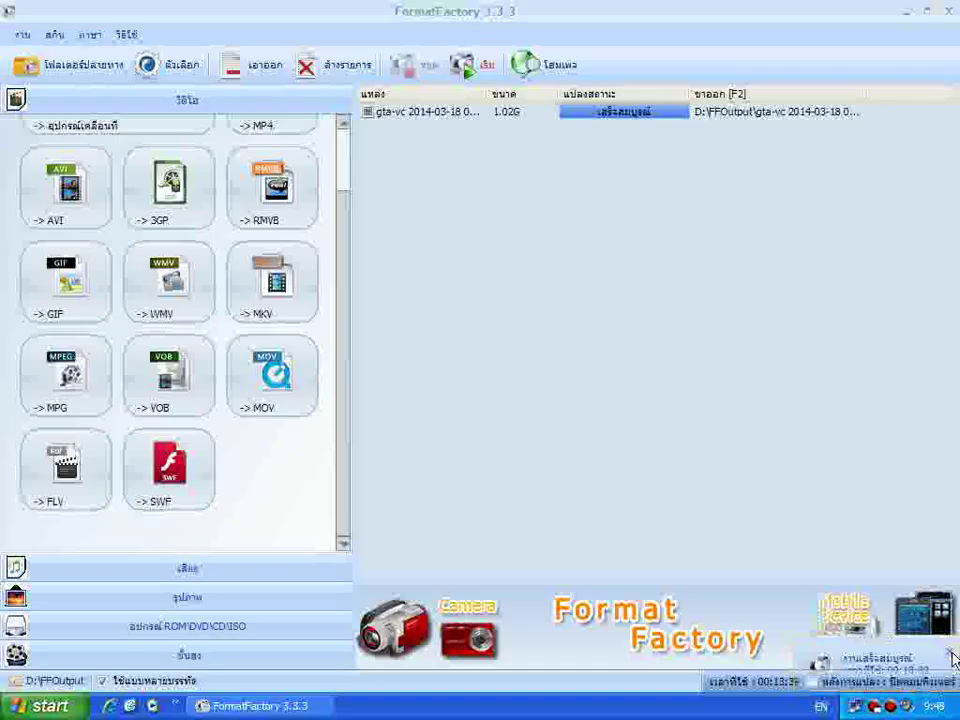
click(950, 10)
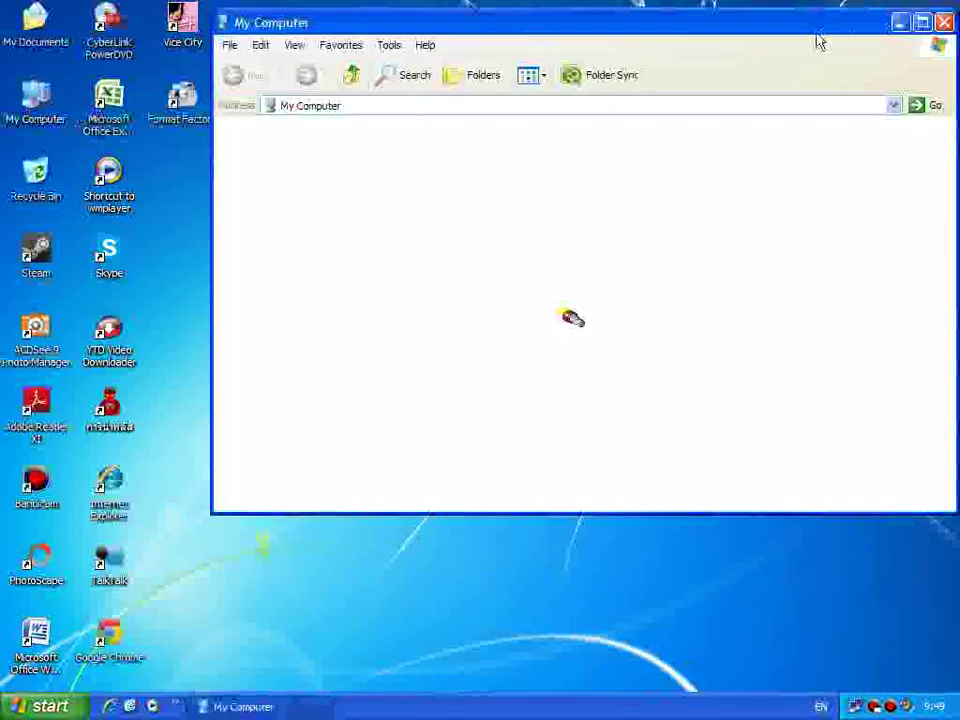
Open the FFOutput folder on the DATA (D:) drive from the My Computer window
drag(816, 38, 780, 45)
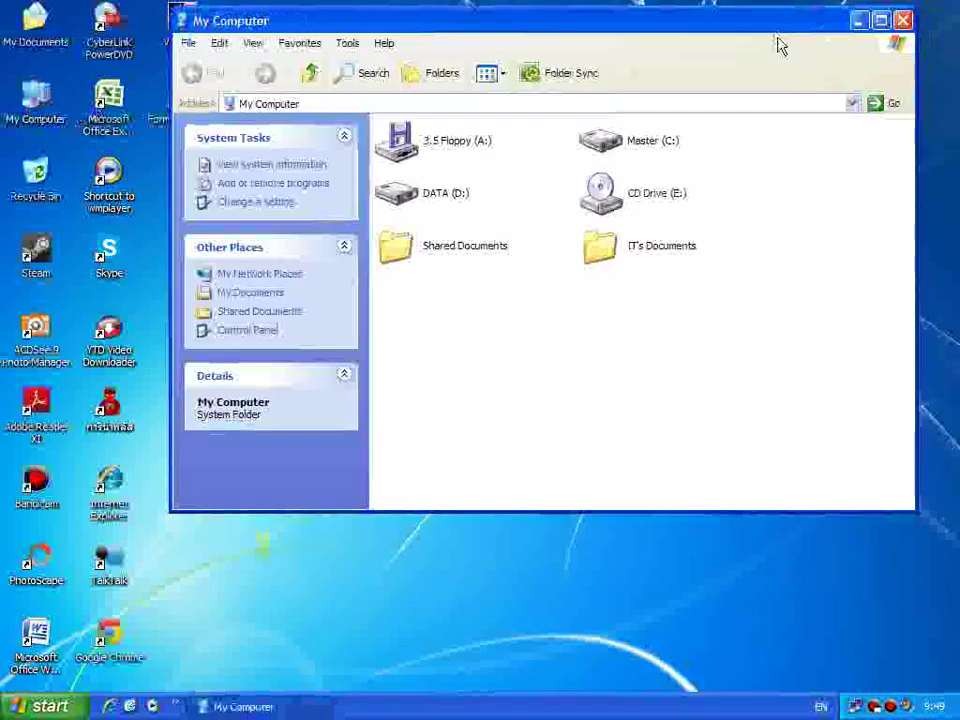
double_click(410, 199)
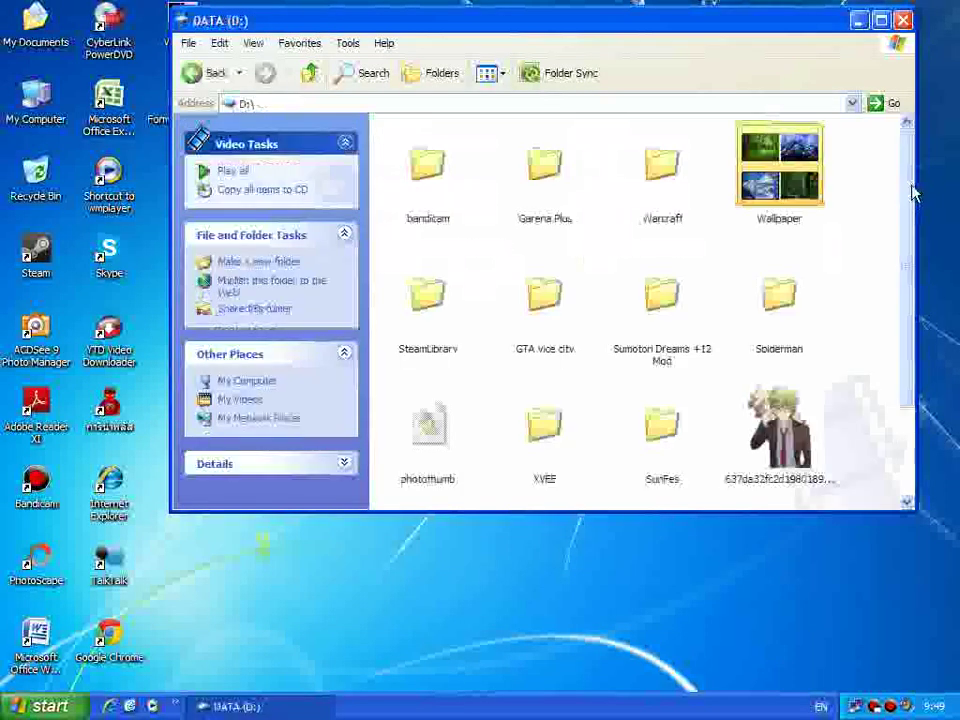
scroll(645, 499, down, 3)
double_click(461, 448)
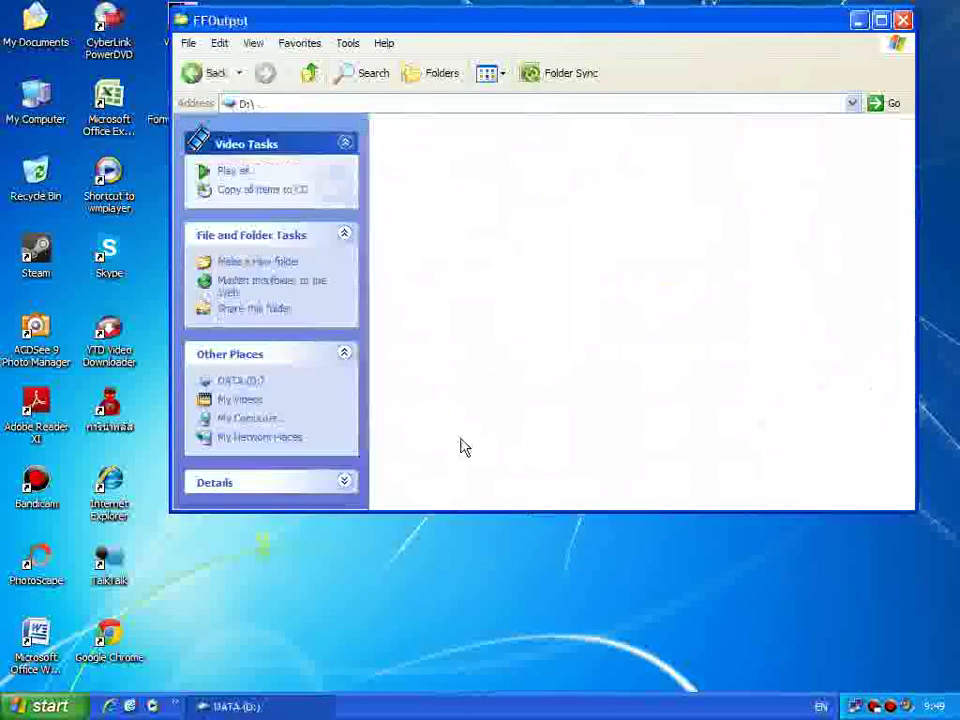
Check the file size of the converted gta-vc WMV video in its properties, and close the properties and FFOutput windows
click(446, 150)
right_click(452, 140)
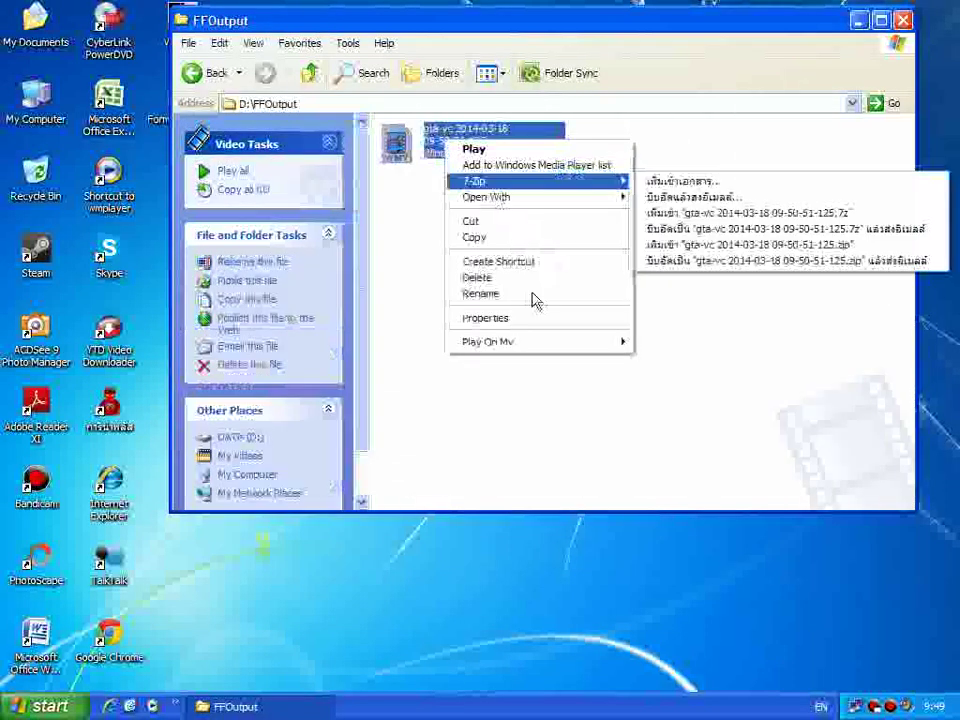
click(566, 318)
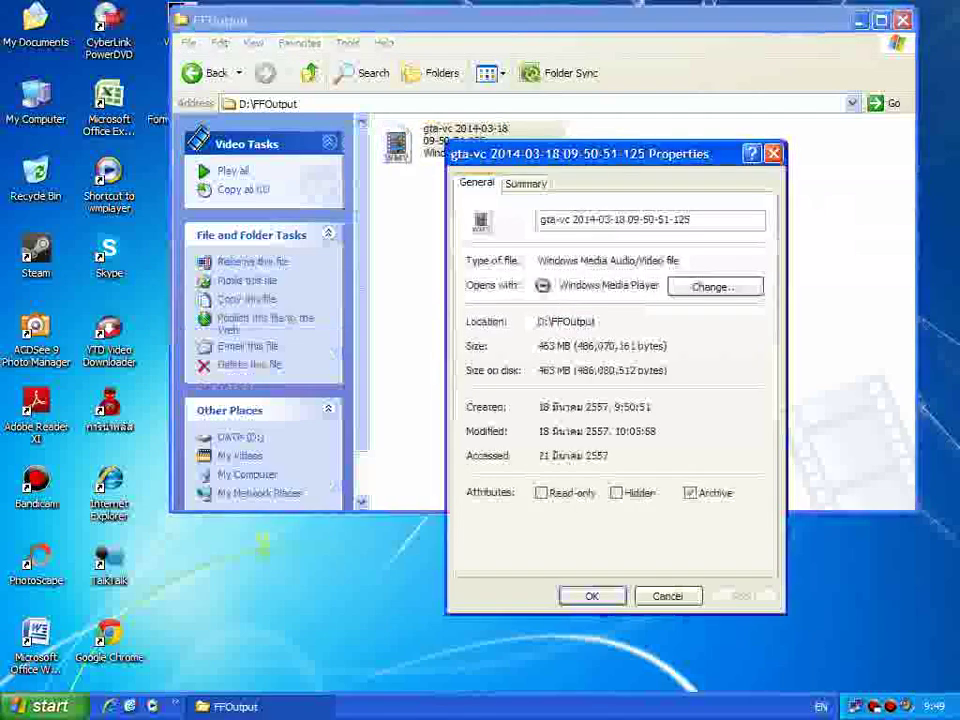
click(556, 345)
drag(538, 345, 573, 345)
click(573, 345)
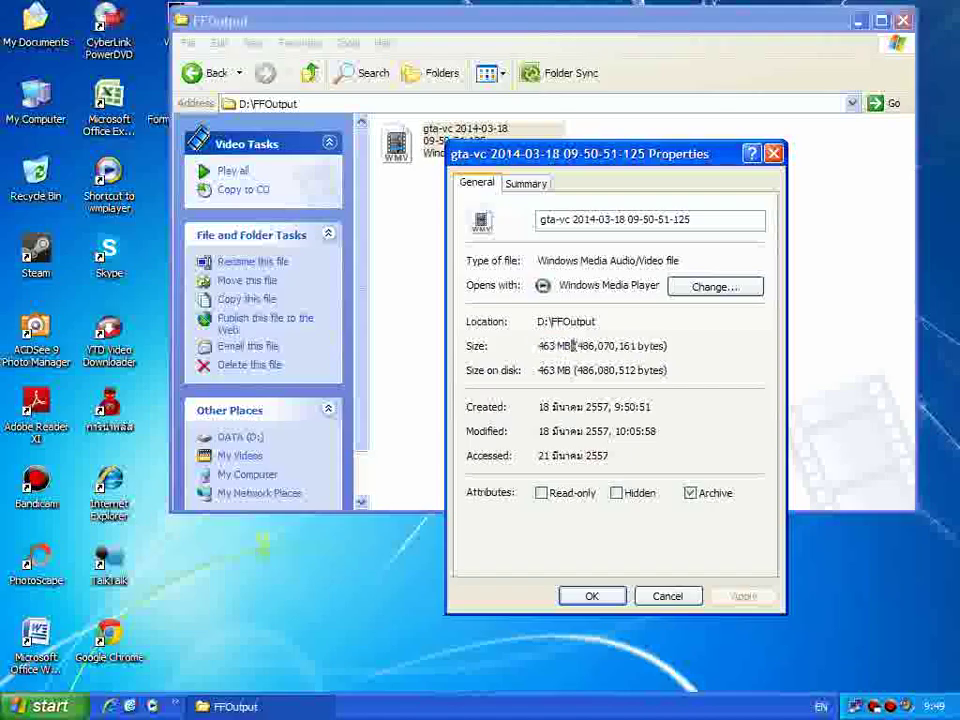
drag(571, 345, 667, 345)
click(539, 345)
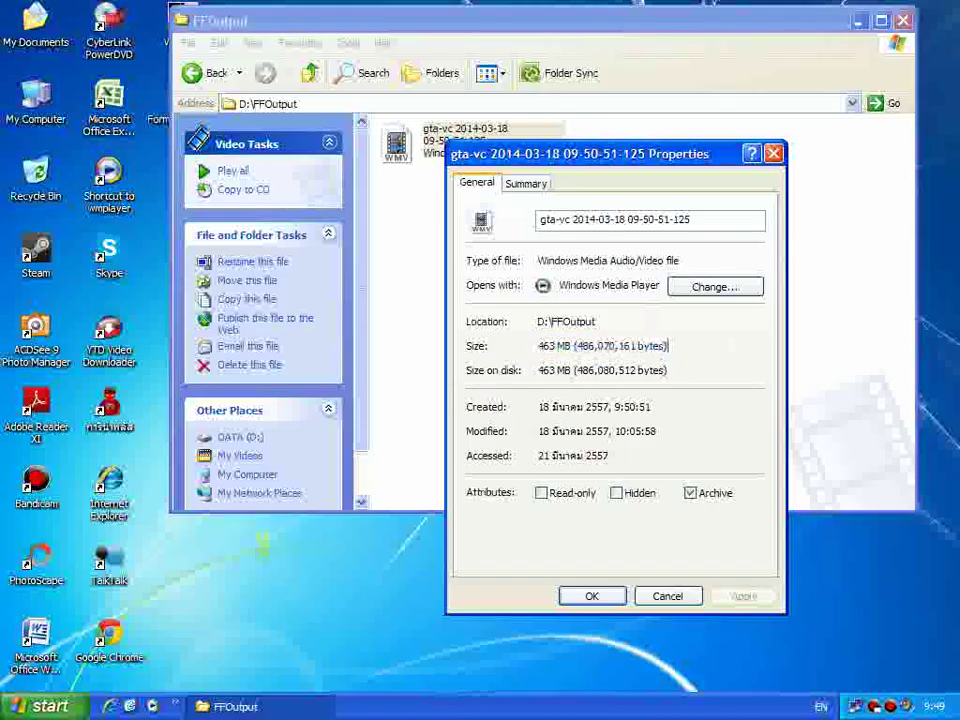
key(Right)
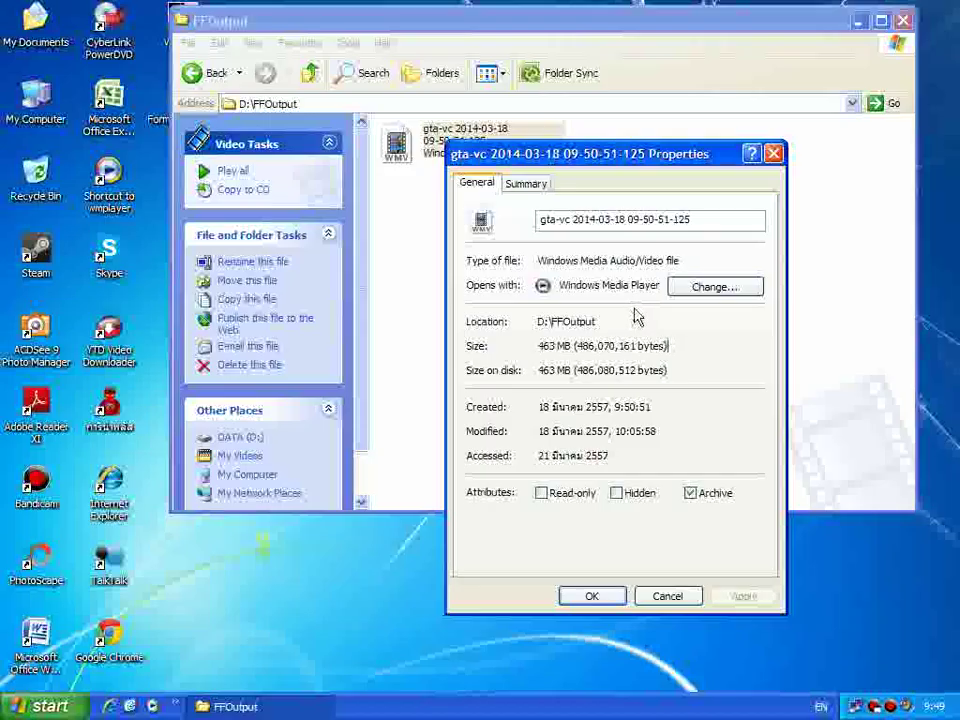
click(773, 153)
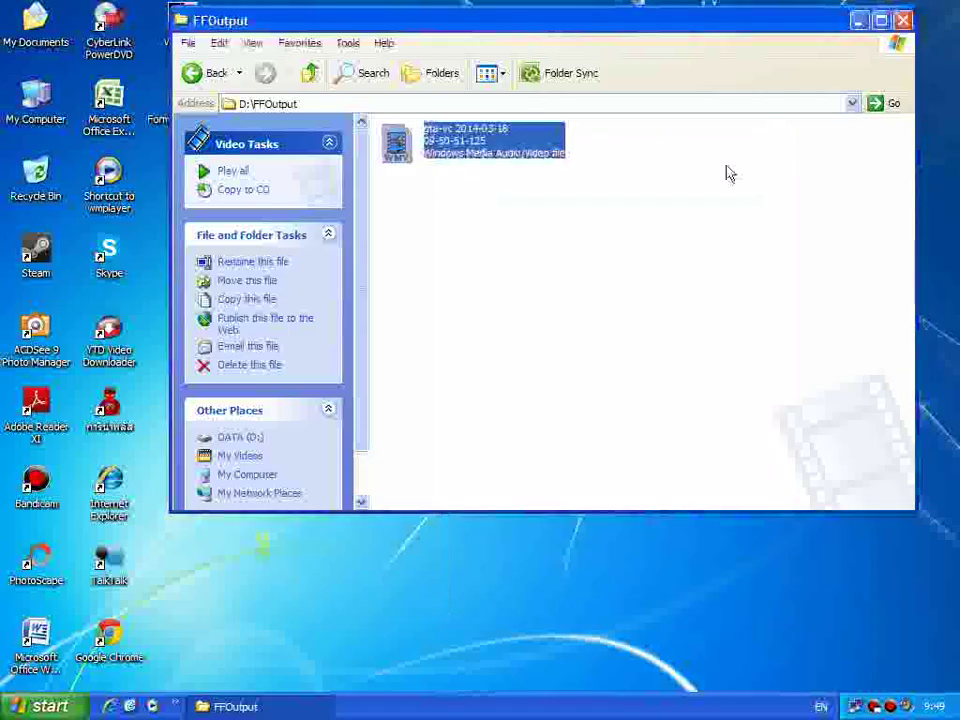
click(570, 236)
click(902, 20)
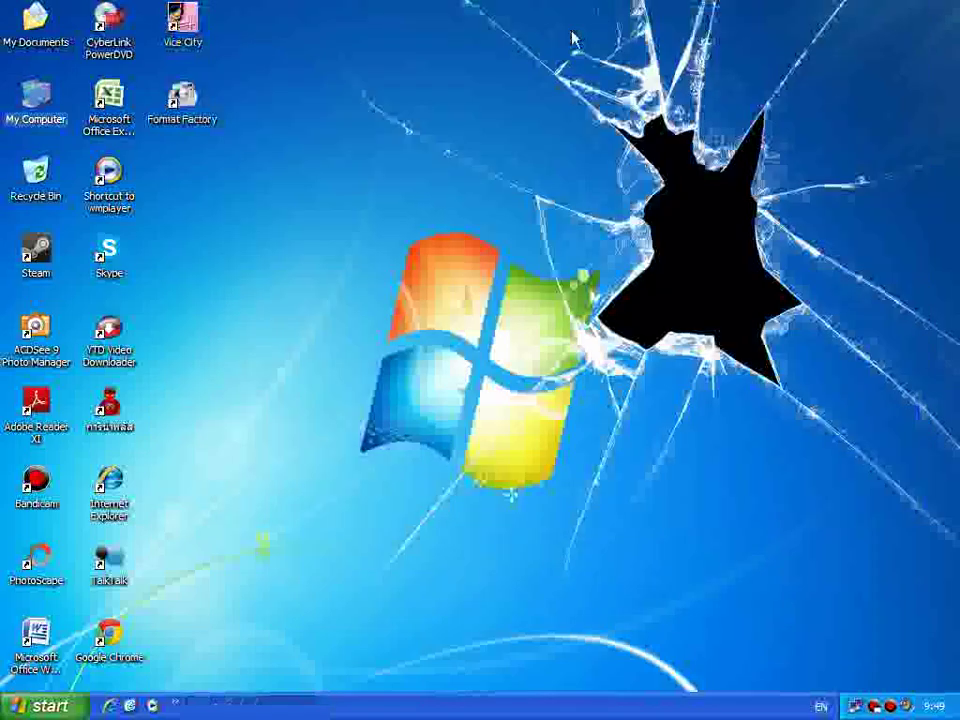
right_click(376, 214)
click(403, 240)
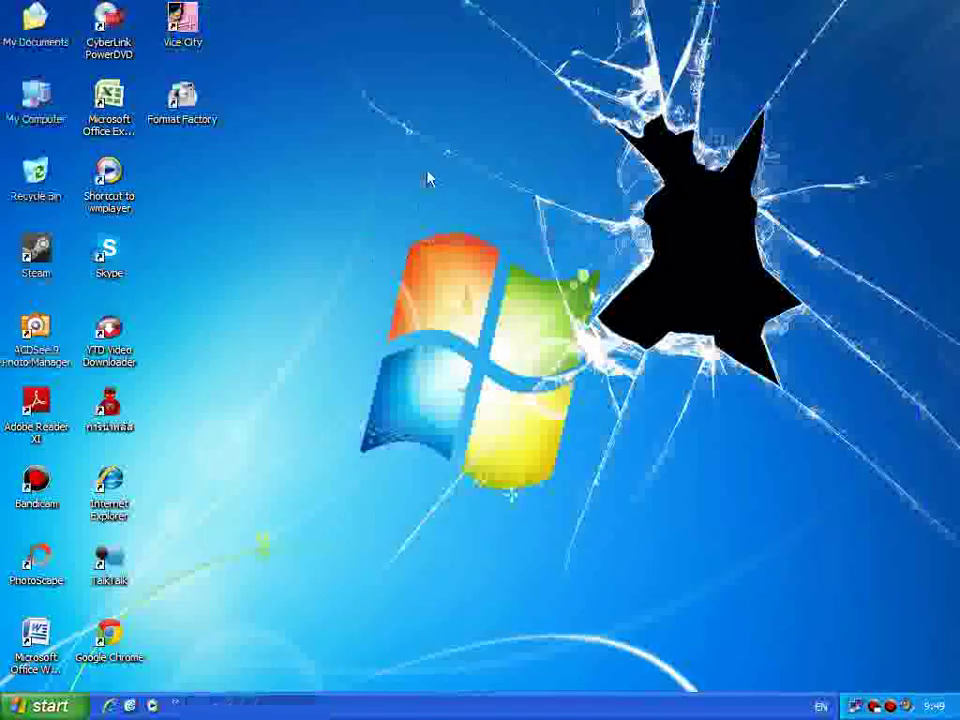